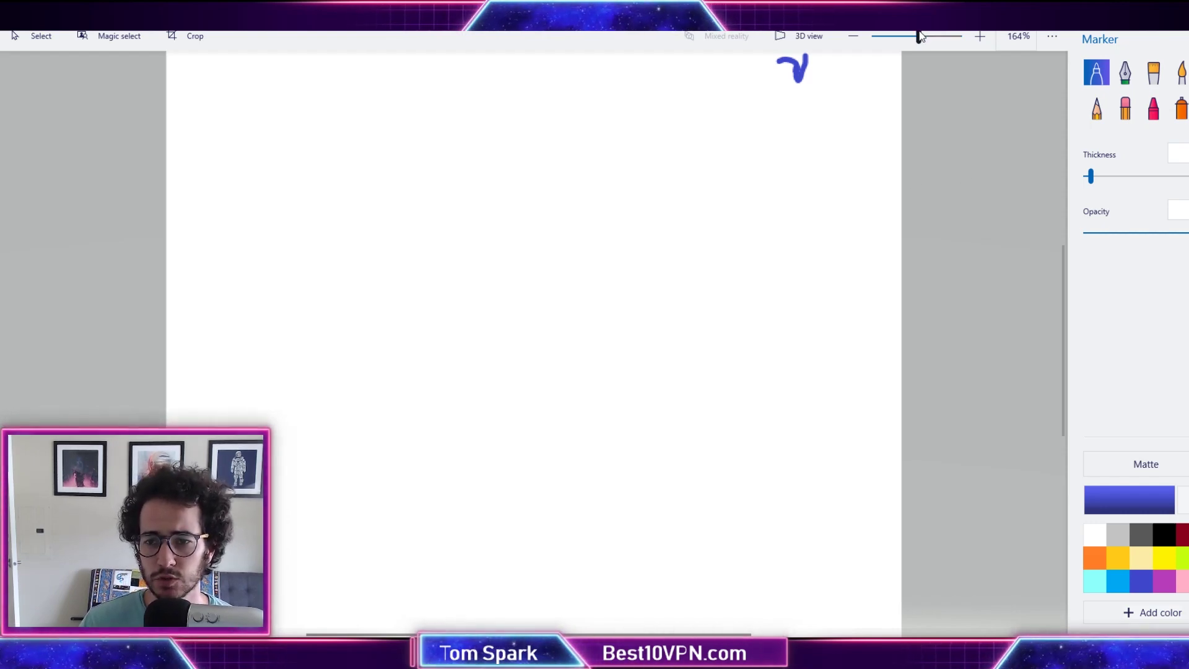
- Zoom the canvas out from 164% to 96% so the whole blank canvas shows
{"action": "left_click_drag", "start_coordinate": [919, 36], "coordinate": [917, 37]}
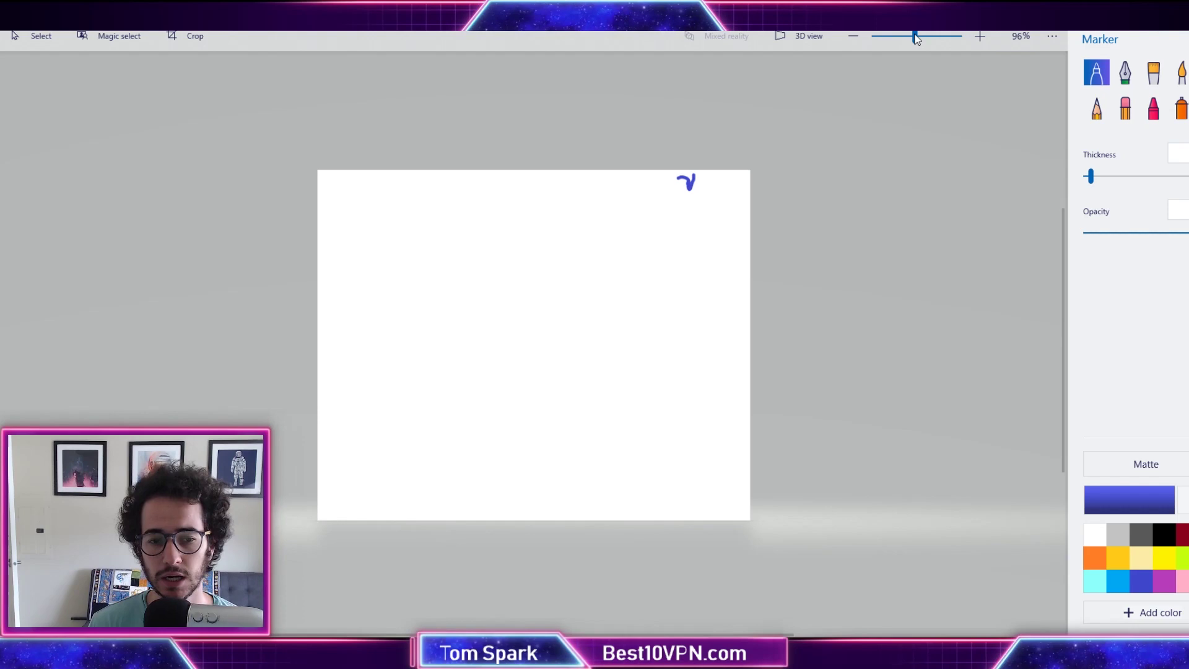
- Draw a horizontal double-headed arrow with 'HTTP' handwritten above it
{"action": "left_click_drag", "start_coordinate": [413, 238], "coordinate": [623, 235]}
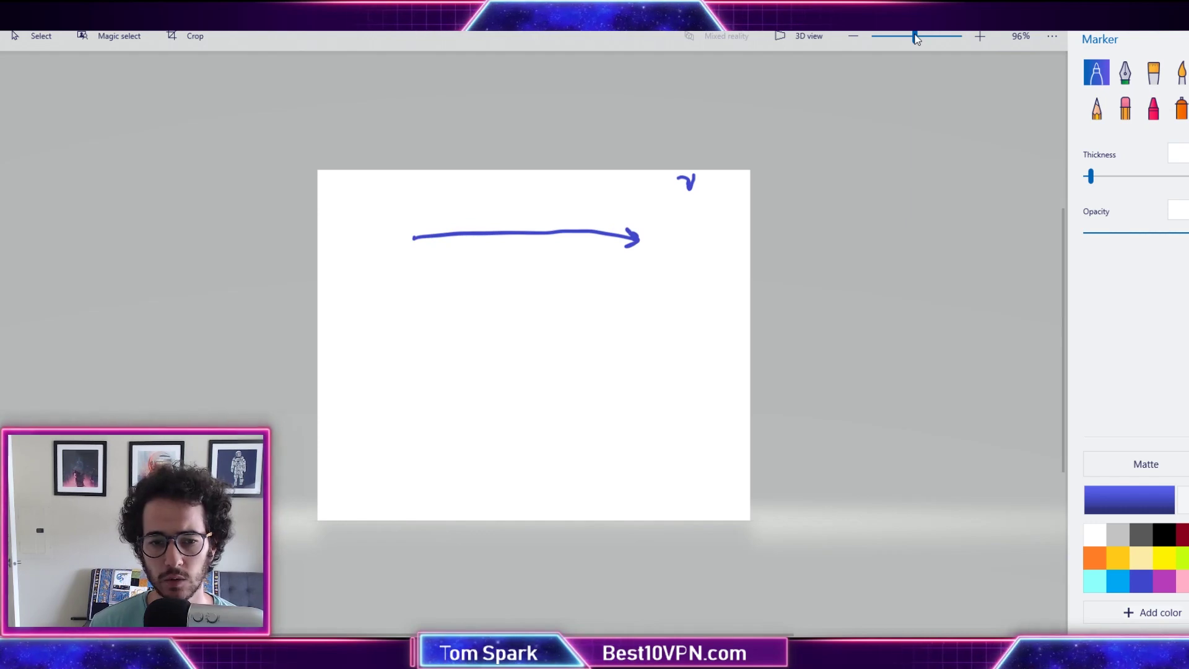
{"action": "left_click_drag", "start_coordinate": [421, 230], "coordinate": [405, 243]}
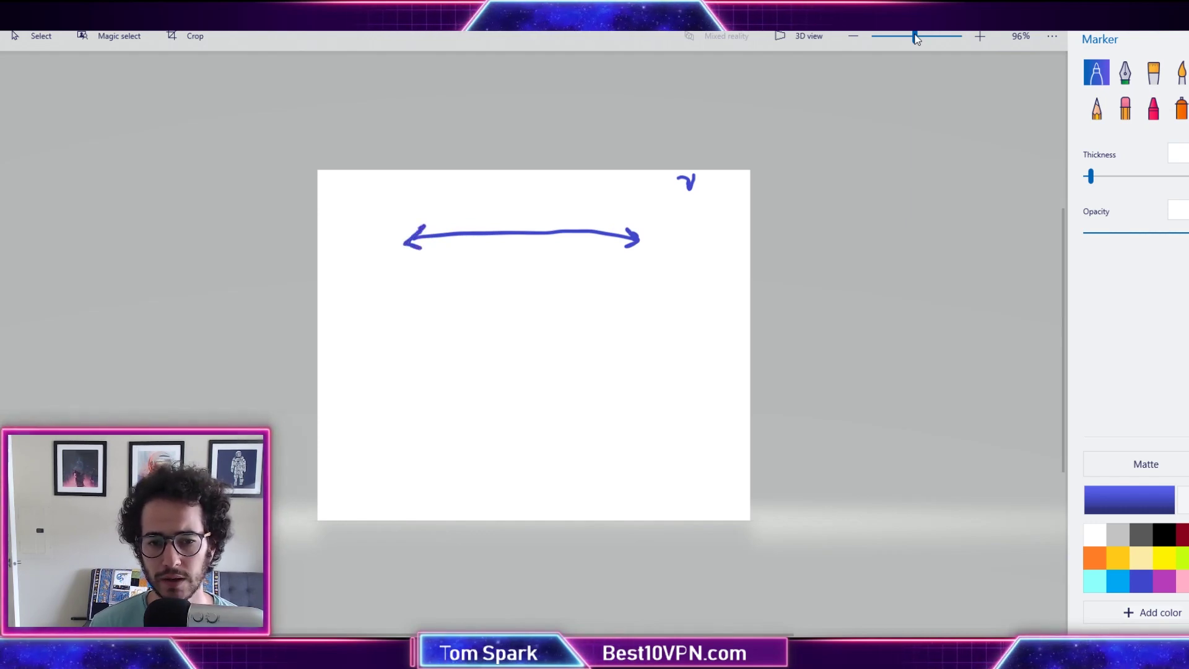
{"action": "mouse_move", "coordinate": [486, 180]}
{"action": "left_mouse_down"}
{"action": "mouse_move", "coordinate": [486, 203]}
{"action": "mouse_move", "coordinate": [502, 184]}
{"action": "left_mouse_up"}
{"action": "mouse_move", "coordinate": [506, 178]}
{"action": "left_mouse_down"}
{"action": "mouse_move", "coordinate": [505, 204]}
{"action": "mouse_move", "coordinate": [520, 203]}
{"action": "left_mouse_up"}
{"action": "mouse_move", "coordinate": [509, 182]}
{"action": "left_mouse_down"}
{"action": "mouse_move", "coordinate": [525, 179]}
{"action": "mouse_move", "coordinate": [538, 201]}
{"action": "left_mouse_up"}
{"action": "mouse_move", "coordinate": [526, 182]}
{"action": "left_mouse_down"}
{"action": "mouse_move", "coordinate": [545, 178]}
{"action": "mouse_move", "coordinate": [561, 204]}
{"action": "left_mouse_up"}
{"action": "left_click_drag", "start_coordinate": [557, 185], "coordinate": [576, 197]}
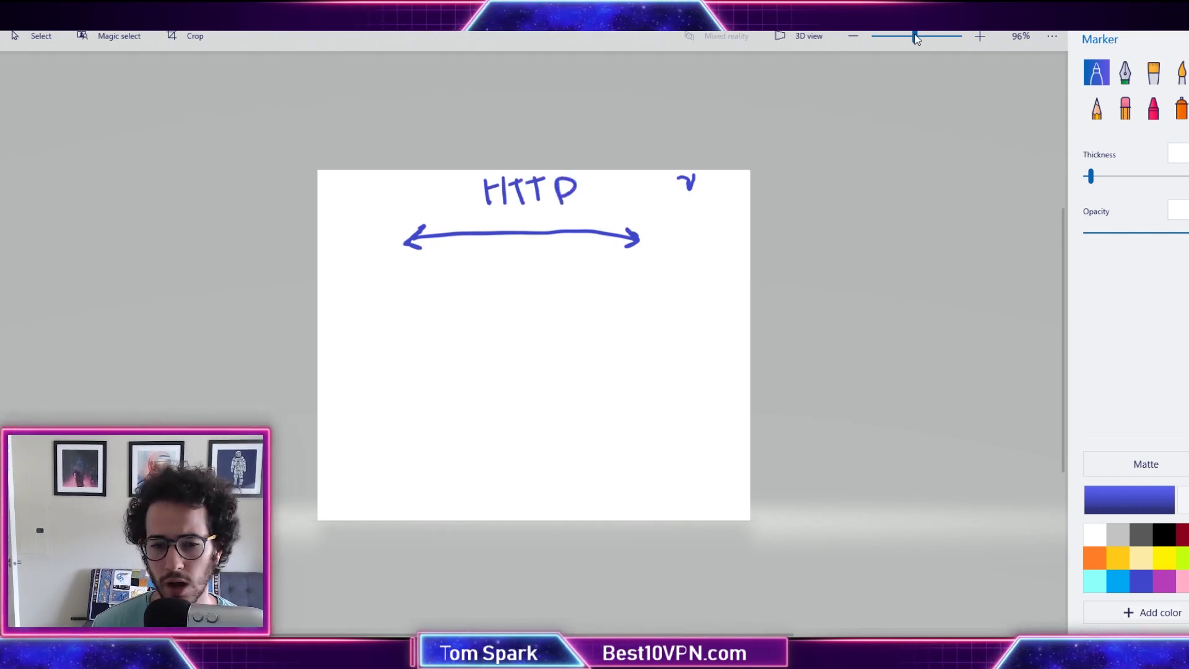
- Handwrite 'Anonymous IP' beneath the HTTP arrow
{"action": "mouse_move", "coordinate": [457, 250]}
{"action": "left_mouse_down"}
{"action": "mouse_move", "coordinate": [450, 276]}
{"action": "mouse_move", "coordinate": [466, 271]}
{"action": "left_mouse_up"}
{"action": "left_click_drag", "start_coordinate": [451, 264], "coordinate": [487, 273]}
{"action": "mouse_move", "coordinate": [500, 253]}
{"action": "left_mouse_down"}
{"action": "mouse_move", "coordinate": [493, 266]}
{"action": "mouse_move", "coordinate": [500, 254]}
{"action": "left_mouse_up"}
{"action": "mouse_move", "coordinate": [512, 252]}
{"action": "left_mouse_down"}
{"action": "mouse_move", "coordinate": [540, 285]}
{"action": "mouse_move", "coordinate": [622, 260]}
{"action": "left_mouse_up"}
{"action": "mouse_move", "coordinate": [636, 259]}
{"action": "left_mouse_down"}
{"action": "mouse_move", "coordinate": [627, 273]}
{"action": "mouse_move", "coordinate": [673, 270]}
{"action": "left_mouse_up"}
{"action": "mouse_move", "coordinate": [659, 270]}
{"action": "left_mouse_down"}
{"action": "mouse_move", "coordinate": [682, 267]}
{"action": "mouse_move", "coordinate": [686, 243]}
{"action": "left_mouse_up"}
{"action": "mouse_move", "coordinate": [700, 245]}
{"action": "left_mouse_down"}
{"action": "mouse_move", "coordinate": [698, 273]}
{"action": "mouse_move", "coordinate": [701, 261]}
{"action": "left_mouse_up"}
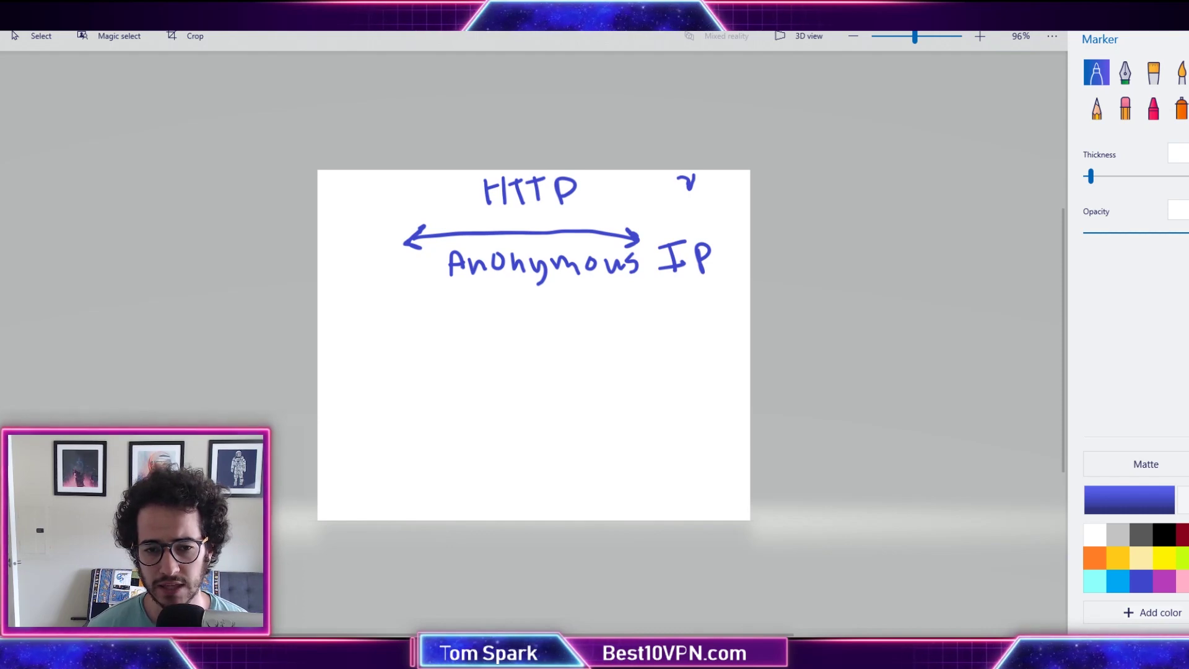
- Loop the HTTP arrow's middle, write 'SSL', and draw a second double-headed arrow below it
{"action": "mouse_move", "coordinate": [551, 224]}
{"action": "left_mouse_down"}
{"action": "mouse_move", "coordinate": [507, 229]}
{"action": "mouse_move", "coordinate": [560, 223]}
{"action": "left_mouse_up"}
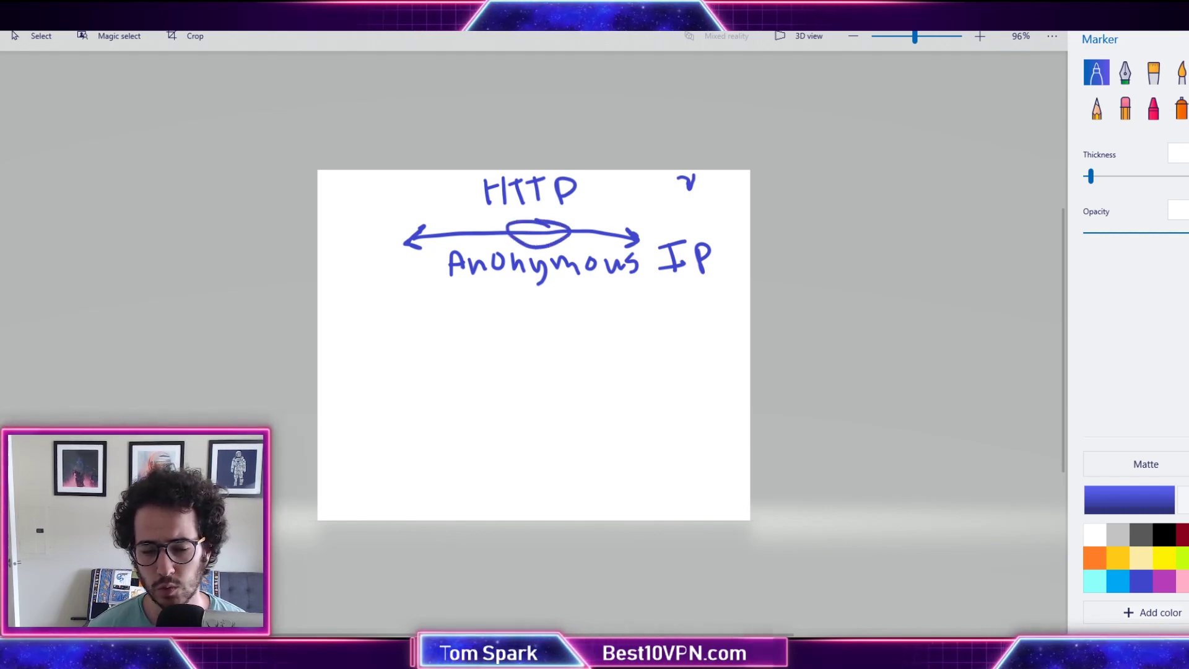
{"action": "mouse_move", "coordinate": [520, 301]}
{"action": "left_mouse_down"}
{"action": "mouse_move", "coordinate": [505, 325]}
{"action": "mouse_move", "coordinate": [579, 325]}
{"action": "left_mouse_up"}
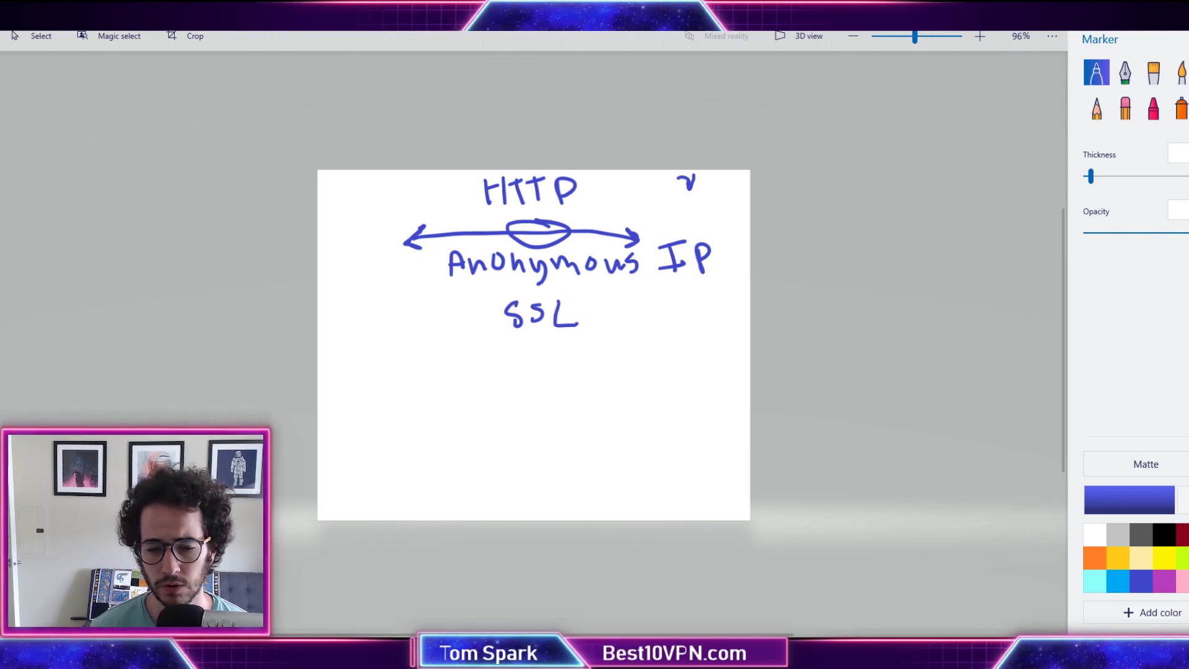
{"action": "mouse_move", "coordinate": [389, 370]}
{"action": "left_mouse_down"}
{"action": "mouse_move", "coordinate": [681, 362]}
{"action": "mouse_move", "coordinate": [662, 376]}
{"action": "left_mouse_up"}
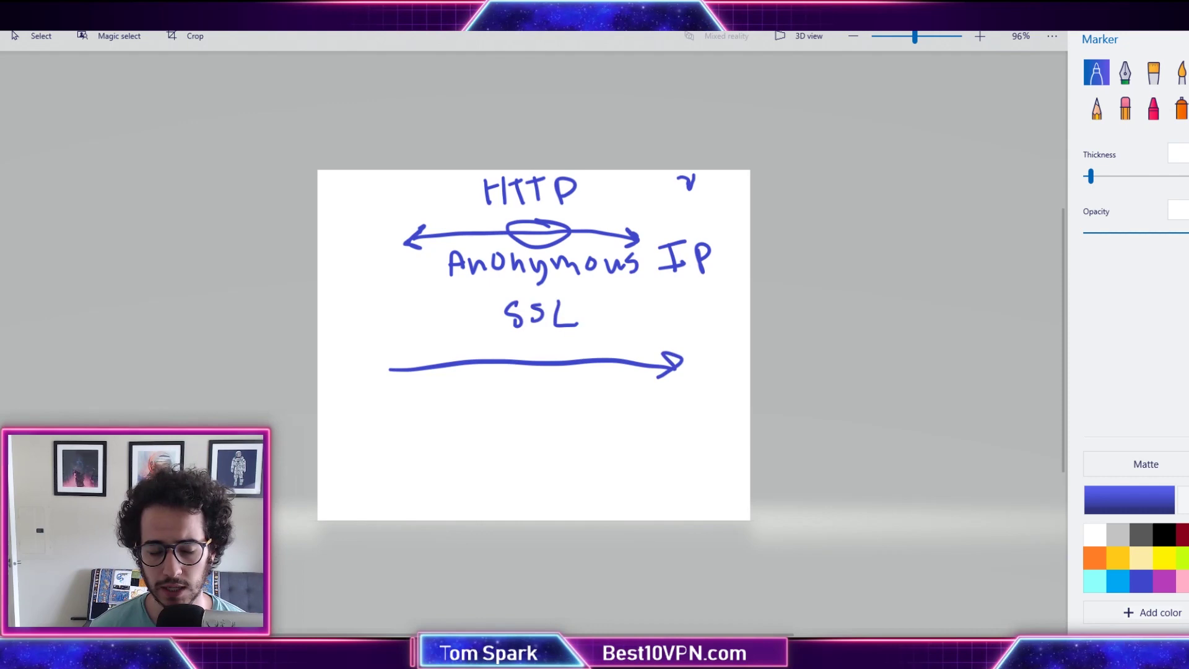
{"action": "left_click_drag", "start_coordinate": [400, 359], "coordinate": [420, 385]}
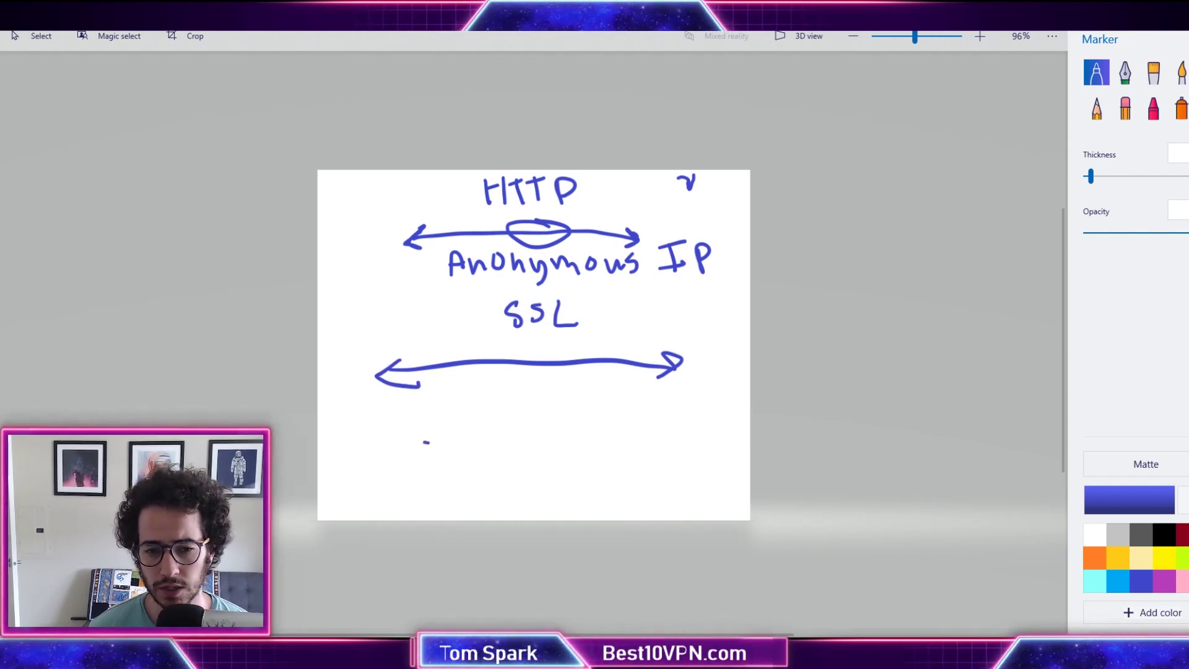
- Write 'Anonymous IP' under the lower arrow and scribble a zigzag along its shaft
{"action": "mouse_move", "coordinate": [426, 442]}
{"action": "left_mouse_down"}
{"action": "mouse_move", "coordinate": [468, 443]}
{"action": "mouse_move", "coordinate": [479, 429]}
{"action": "left_mouse_up"}
{"action": "left_click_drag", "start_coordinate": [494, 423], "coordinate": [604, 441]}
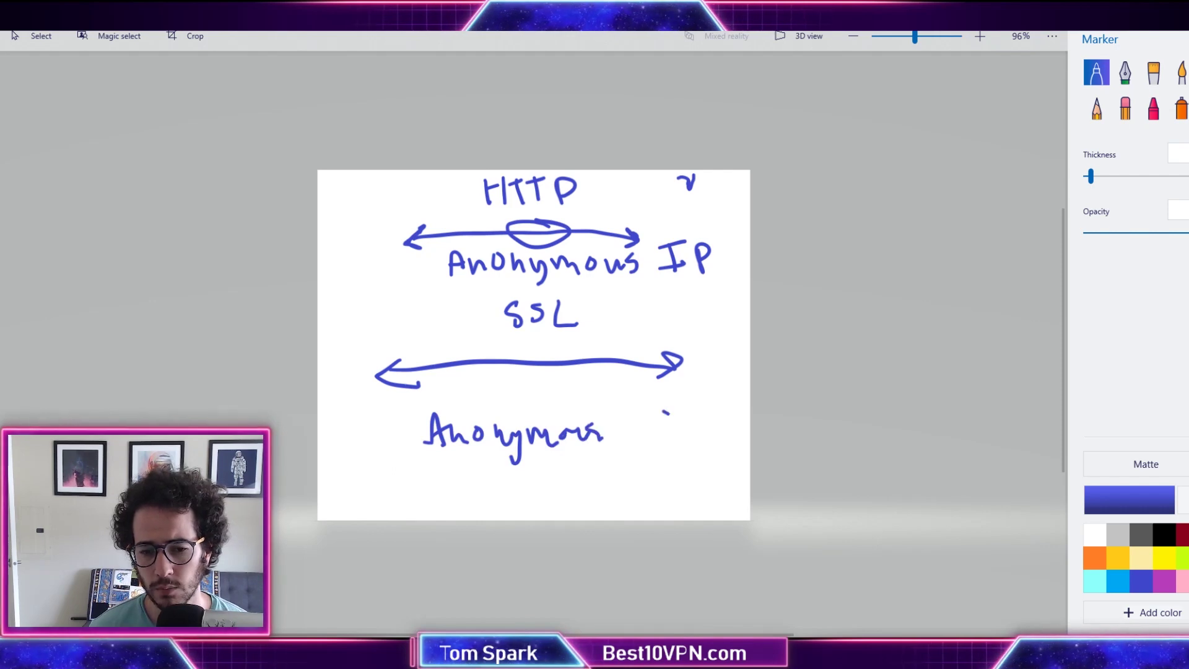
{"action": "left_click_drag", "start_coordinate": [664, 410], "coordinate": [662, 435]}
{"action": "mouse_move", "coordinate": [644, 416]}
{"action": "left_mouse_down"}
{"action": "mouse_move", "coordinate": [681, 409]}
{"action": "mouse_move", "coordinate": [664, 428]}
{"action": "left_mouse_up"}
{"action": "mouse_move", "coordinate": [682, 414]}
{"action": "left_mouse_down"}
{"action": "mouse_move", "coordinate": [680, 434]}
{"action": "mouse_move", "coordinate": [688, 427]}
{"action": "left_mouse_up"}
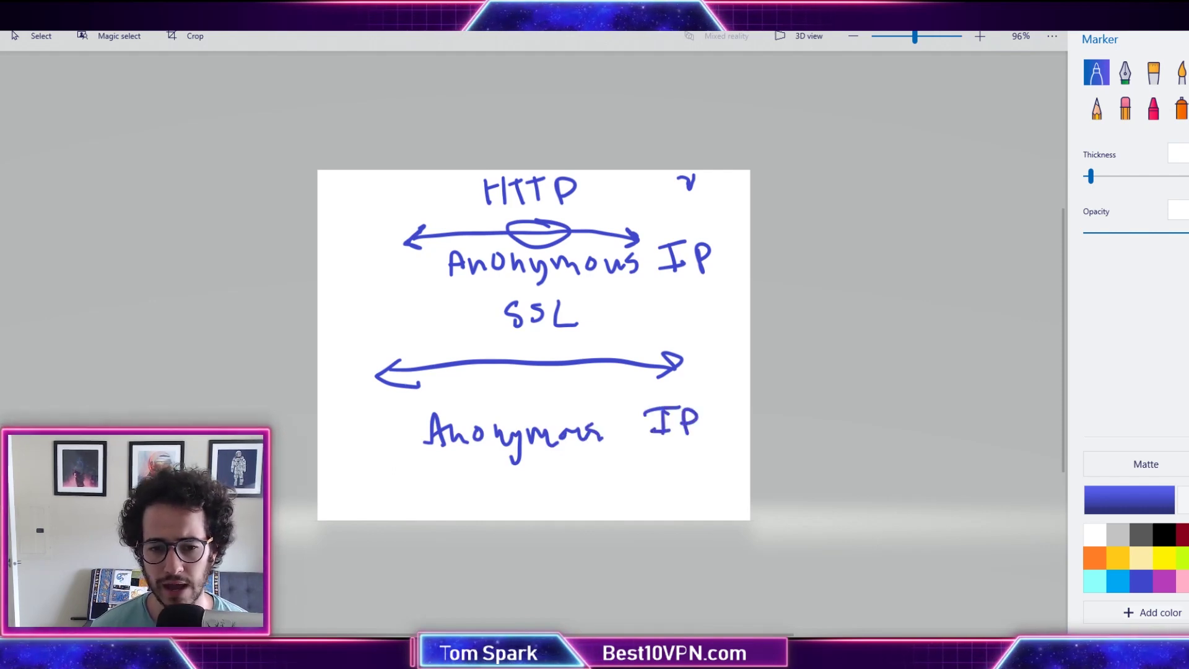
{"action": "mouse_move", "coordinate": [461, 347]}
{"action": "left_mouse_down"}
{"action": "mouse_move", "coordinate": [471, 375]}
{"action": "mouse_move", "coordinate": [560, 356]}
{"action": "mouse_move", "coordinate": [639, 360]}
{"action": "left_mouse_up"}
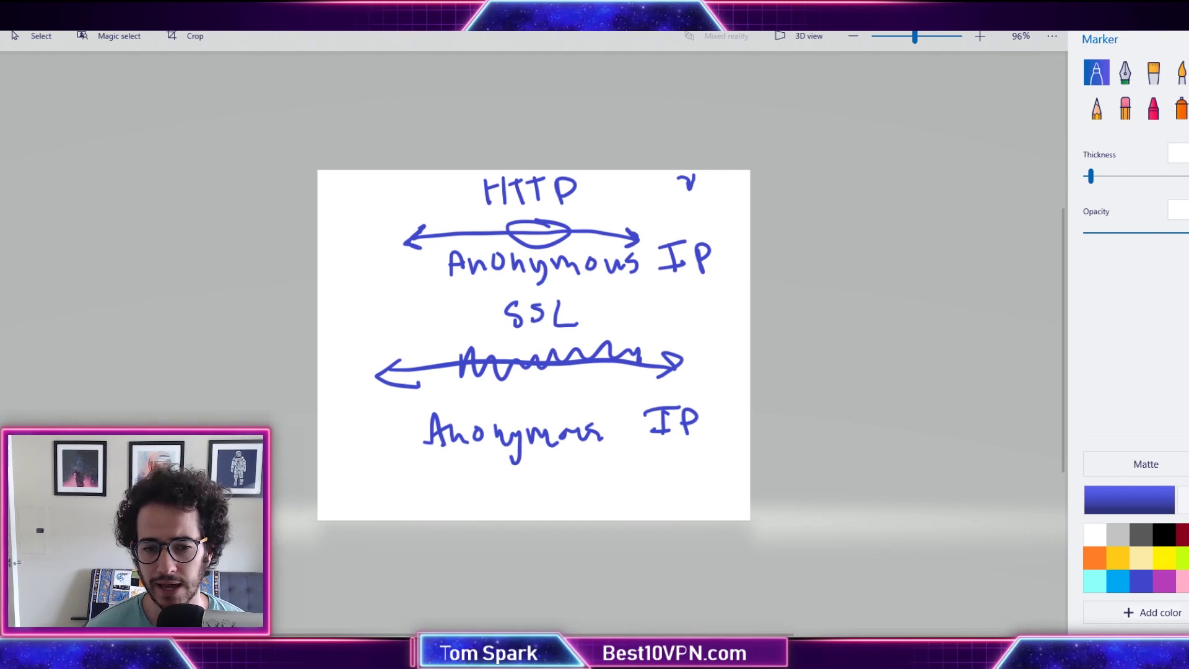
- Underline the upper 'Anonymous IP' and add wavy marks right of 'SSL' and 'HTTP'
{"action": "left_click_drag", "start_coordinate": [446, 284], "coordinate": [709, 282]}
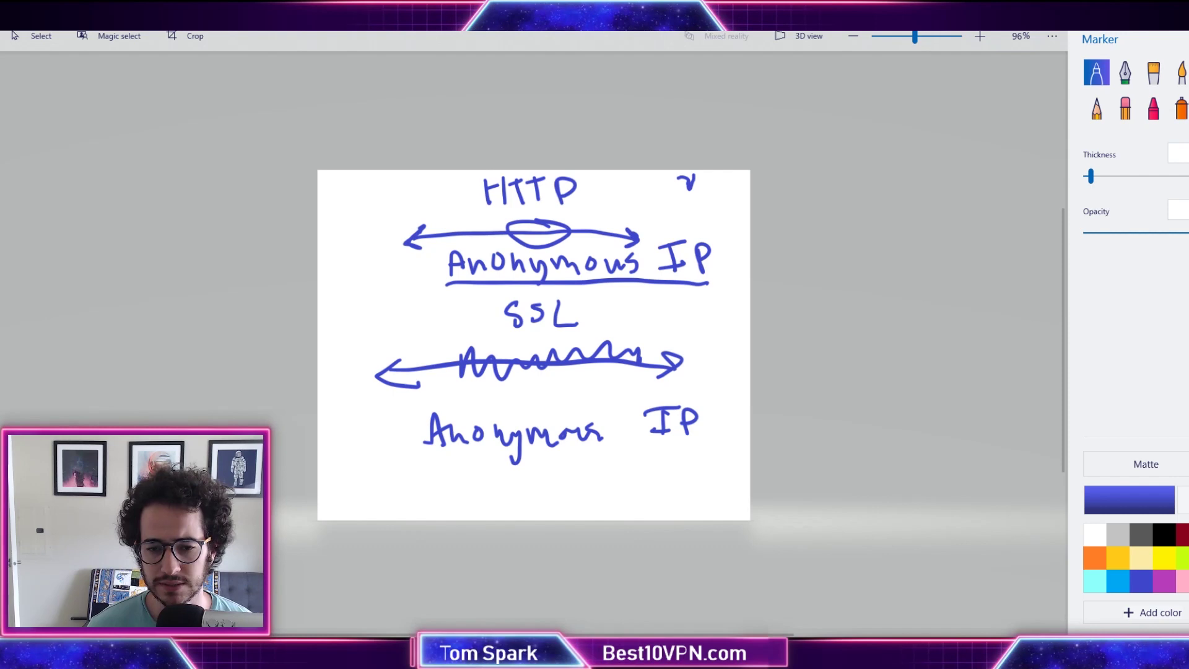
{"action": "left_click_drag", "start_coordinate": [614, 312], "coordinate": [695, 335]}
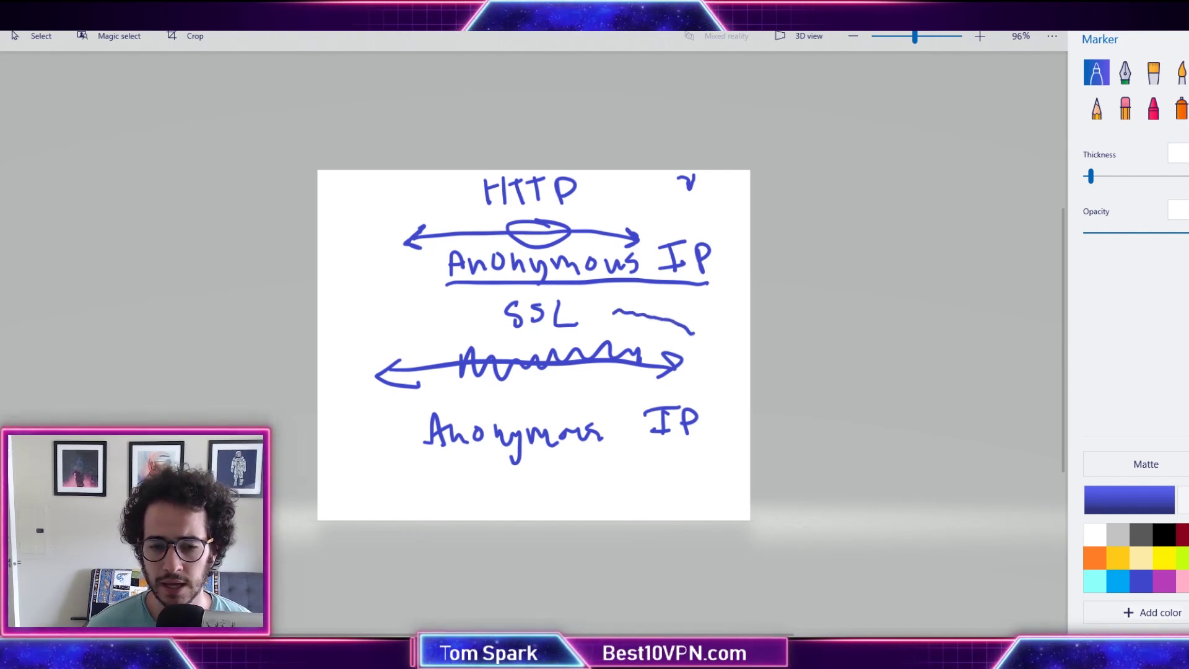
{"action": "left_click_drag", "start_coordinate": [605, 211], "coordinate": [713, 178]}
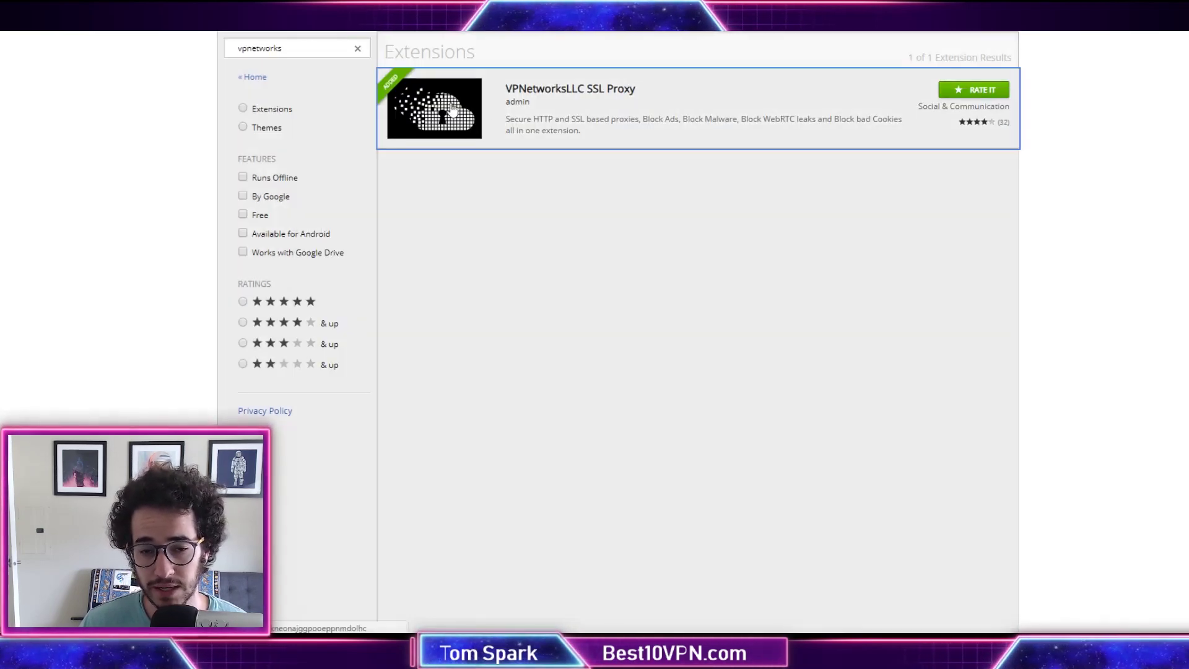
- Open the VPNetworksLLC SSL Proxy listing, scroll through it, and select its full title
{"action": "left_click", "coordinate": [692, 137]}
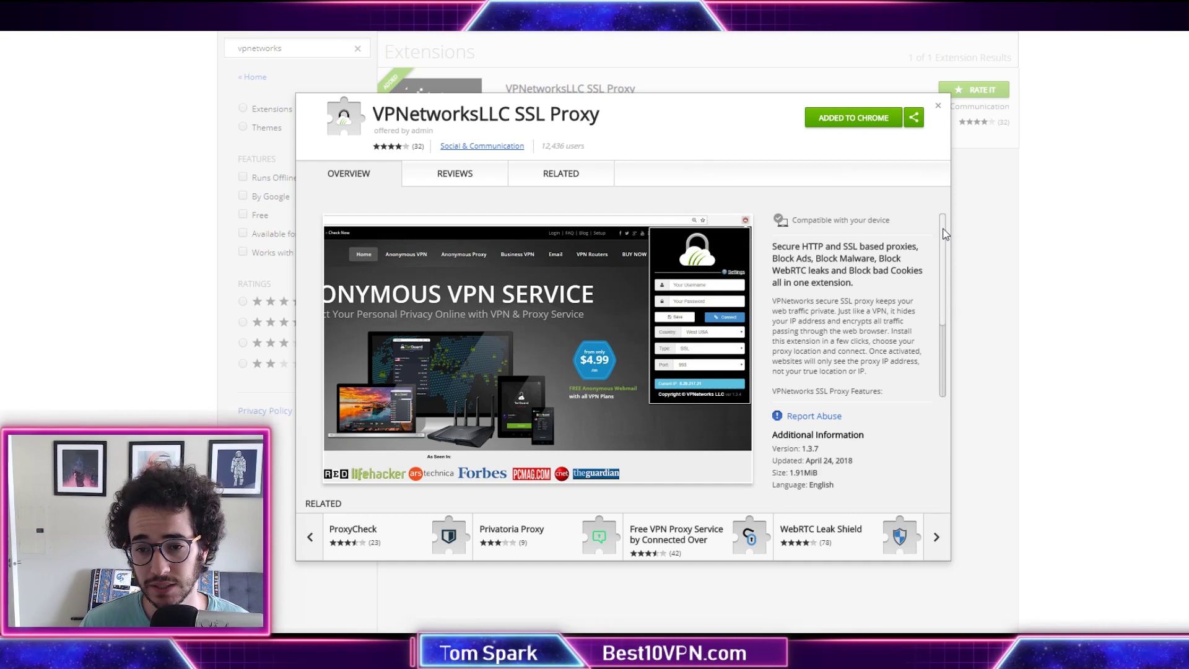
{"action": "scroll", "coordinate": [949, 246], "scroll_direction": "down", "scroll_amount": 1}
{"action": "scroll", "coordinate": [948, 237], "scroll_direction": "up", "scroll_amount": 1}
{"action": "scroll", "coordinate": [948, 237], "scroll_direction": "down", "scroll_amount": 3}
{"action": "scroll", "coordinate": [965, 250], "scroll_direction": "up", "scroll_amount": 3}
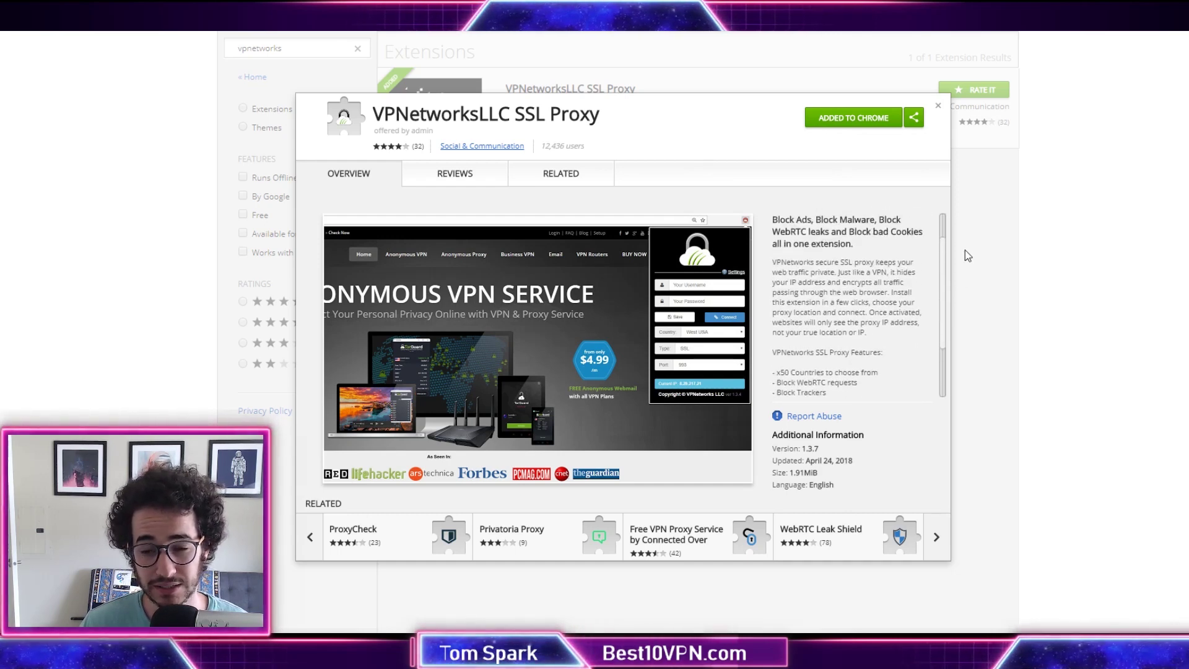
{"action": "scroll", "coordinate": [971, 216], "scroll_direction": "down", "scroll_amount": 3}
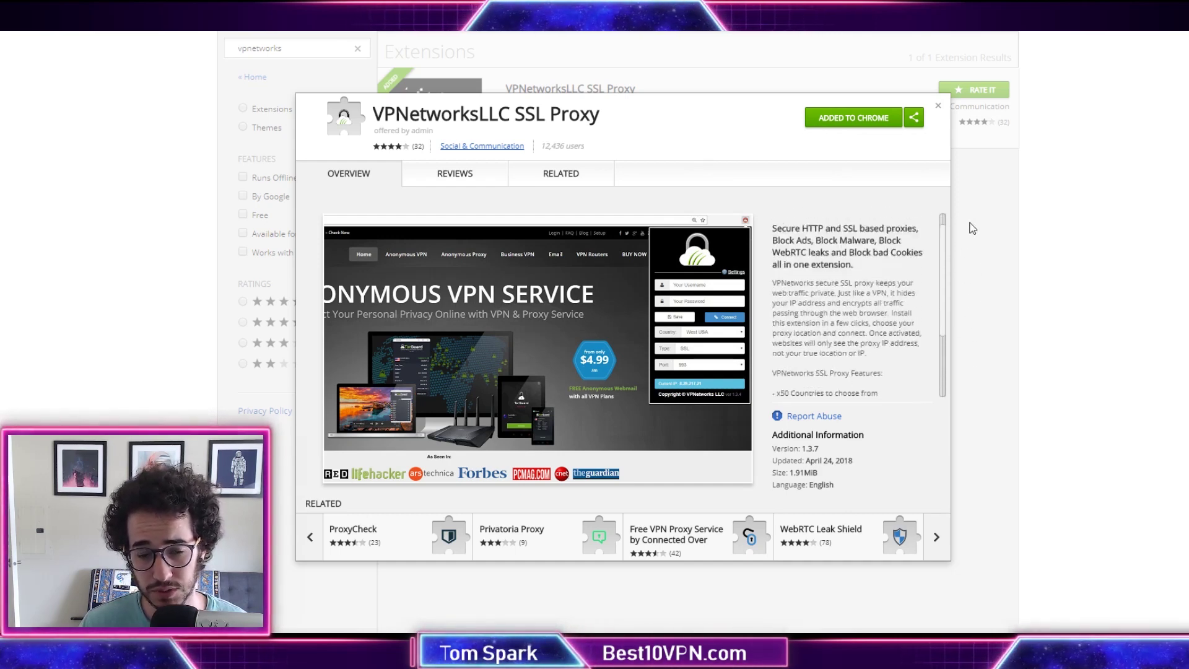
{"action": "scroll", "coordinate": [972, 229], "scroll_direction": "up", "scroll_amount": 3}
{"action": "triple_click", "coordinate": [540, 108]}
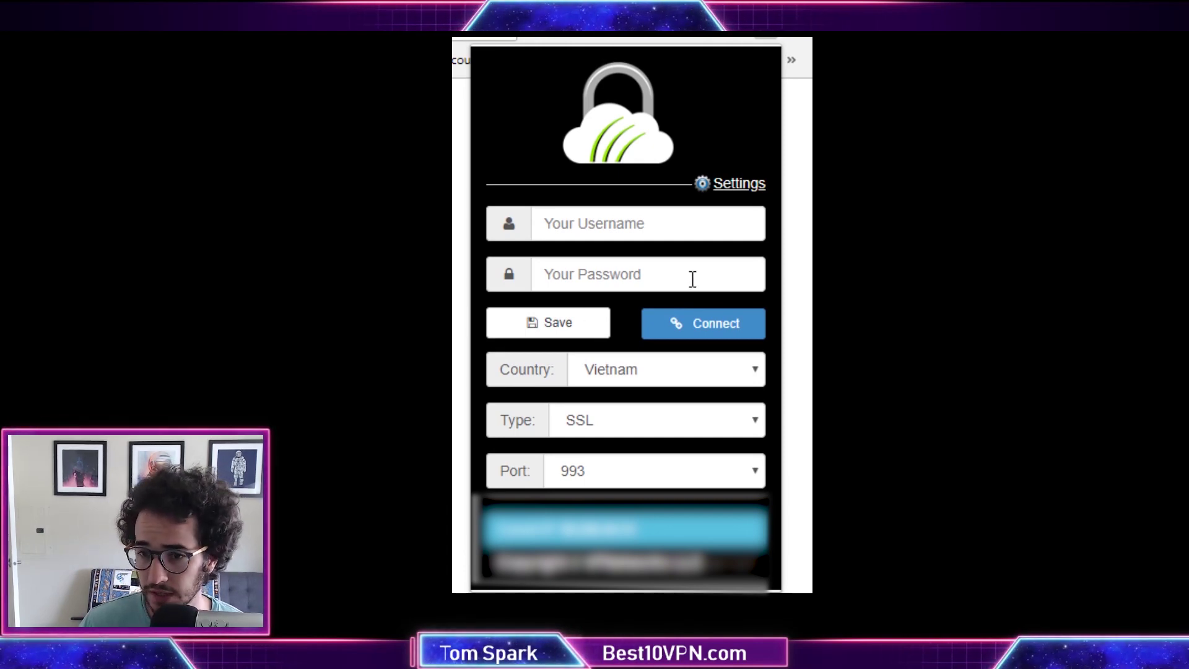
- Focus the Username and Password fields, then drop down the Type list showing SSL and HTTP
{"action": "left_click", "coordinate": [648, 273]}
{"action": "left_click", "coordinate": [655, 235]}
{"action": "left_click", "coordinate": [647, 275]}
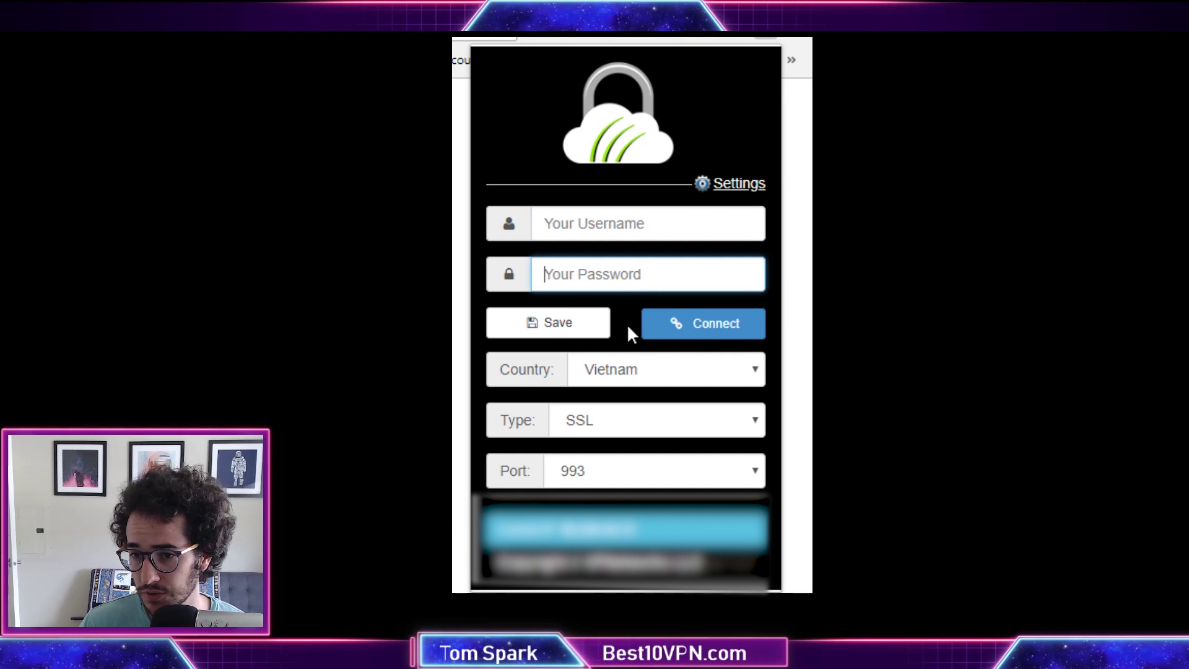
{"action": "left_click", "coordinate": [628, 427]}
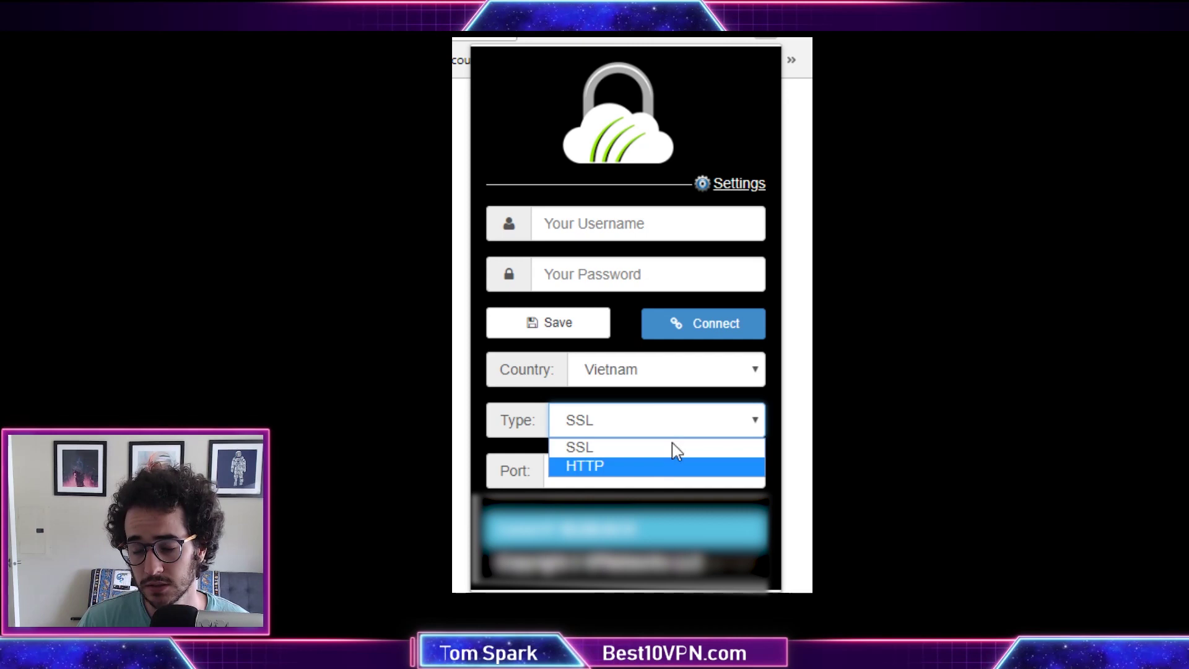
- Close the Type dropdown with SSL kept, country Vietnam and port 993
{"action": "left_click", "coordinate": [491, 418]}
{"action": "left_click", "coordinate": [589, 422]}
{"action": "left_click", "coordinate": [589, 423]}
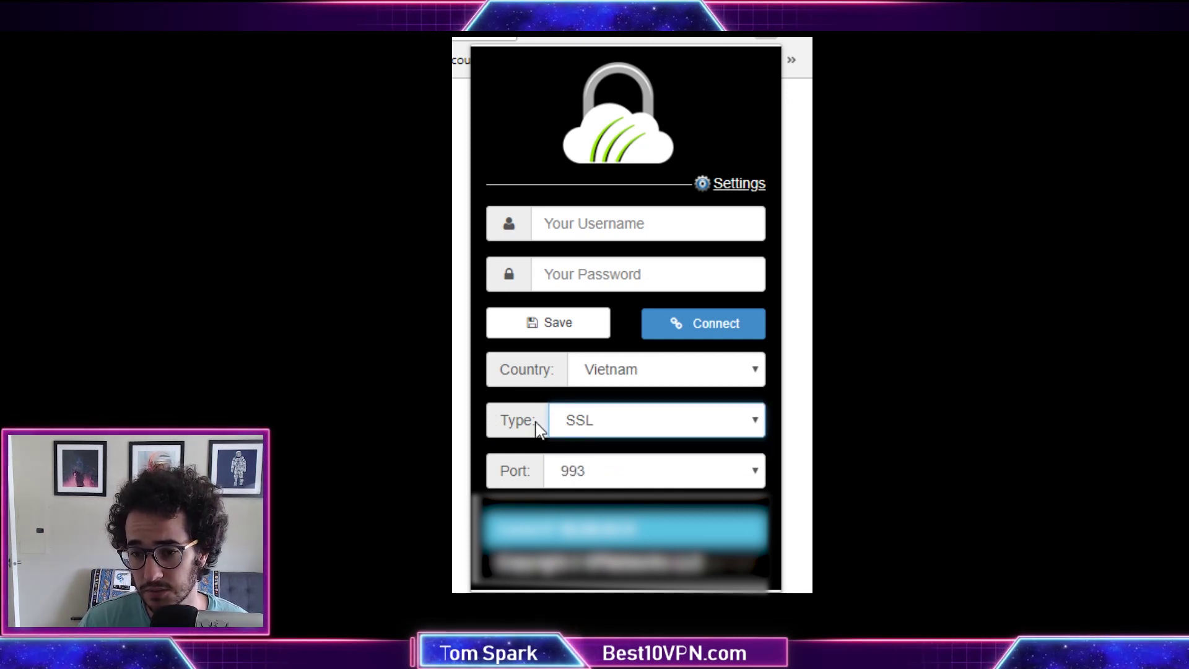